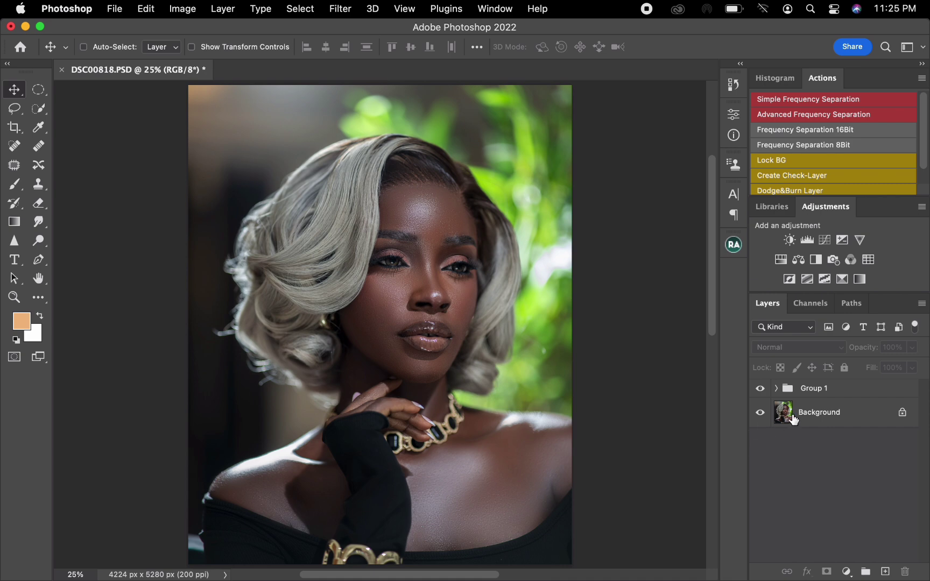
Add a Gradient Map adjustment layer above Group 1 and hide it.
{"action": "left_click", "coordinate": [761, 390]}
{"action": "left_click", "coordinate": [761, 390]}
{"action": "left_click", "coordinate": [836, 396]}
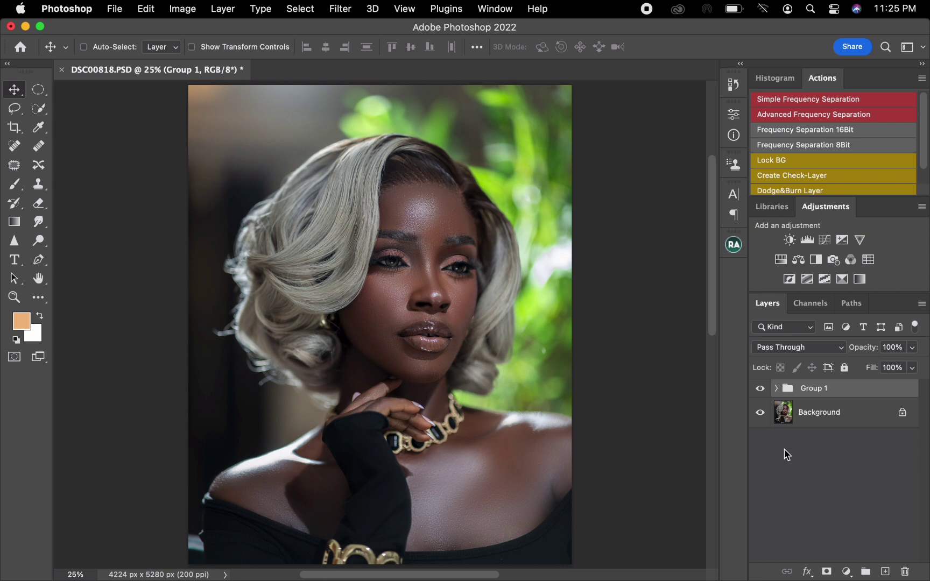
{"action": "left_click", "coordinate": [848, 570]}
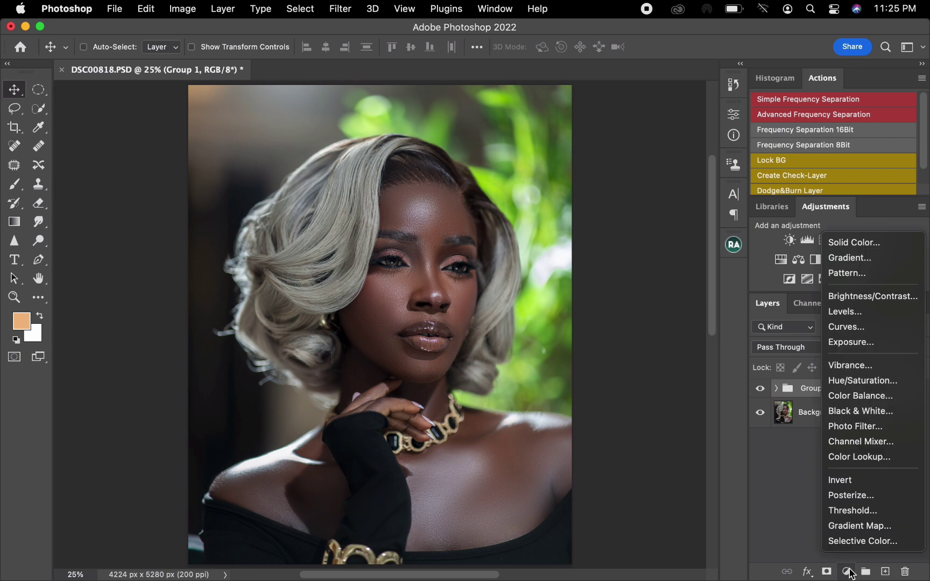
{"action": "left_click", "coordinate": [853, 526]}
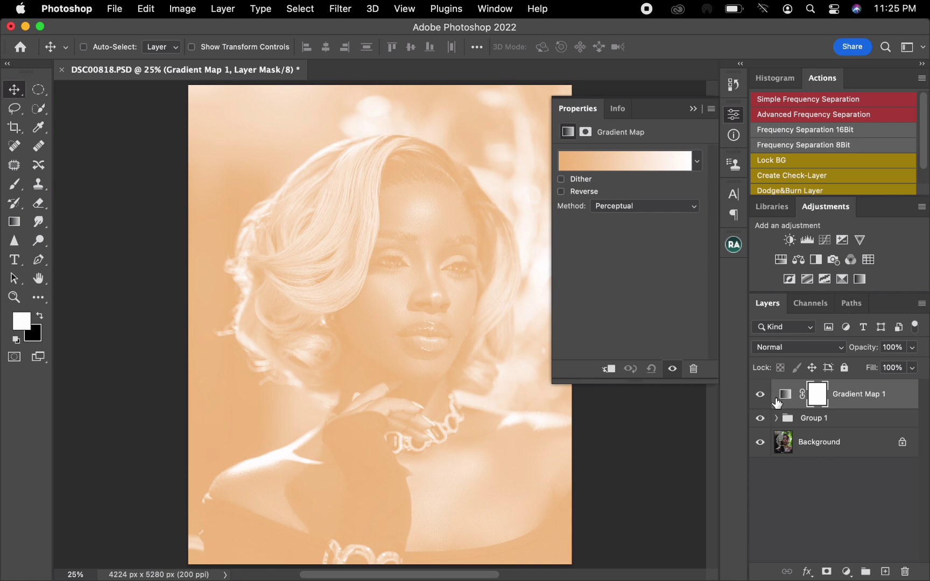
{"action": "left_click", "coordinate": [760, 397]}
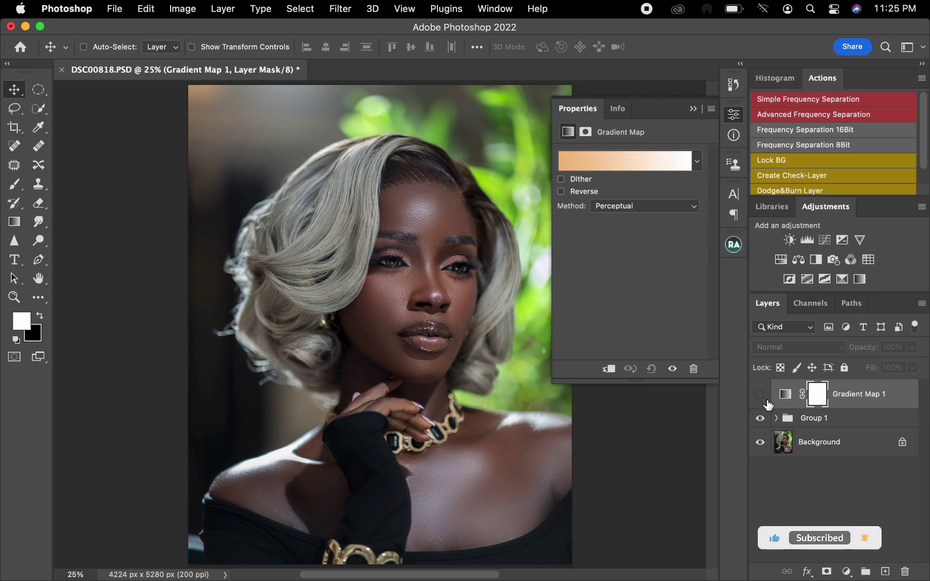
Edit the gradient map's gradient with 5 by 5 Average sampling, adding a middle color stop at 50% location.
{"action": "left_click", "coordinate": [786, 398]}
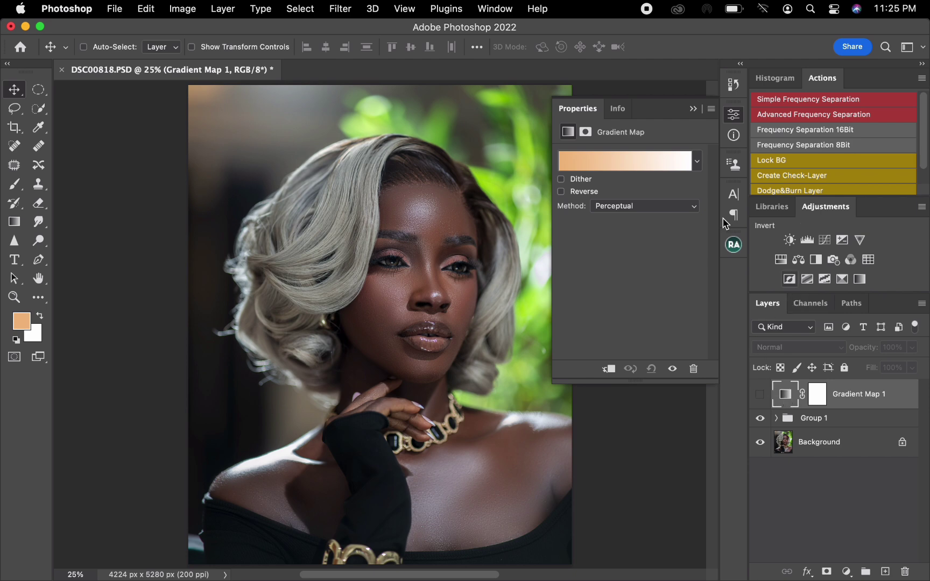
{"action": "left_click", "coordinate": [583, 161]}
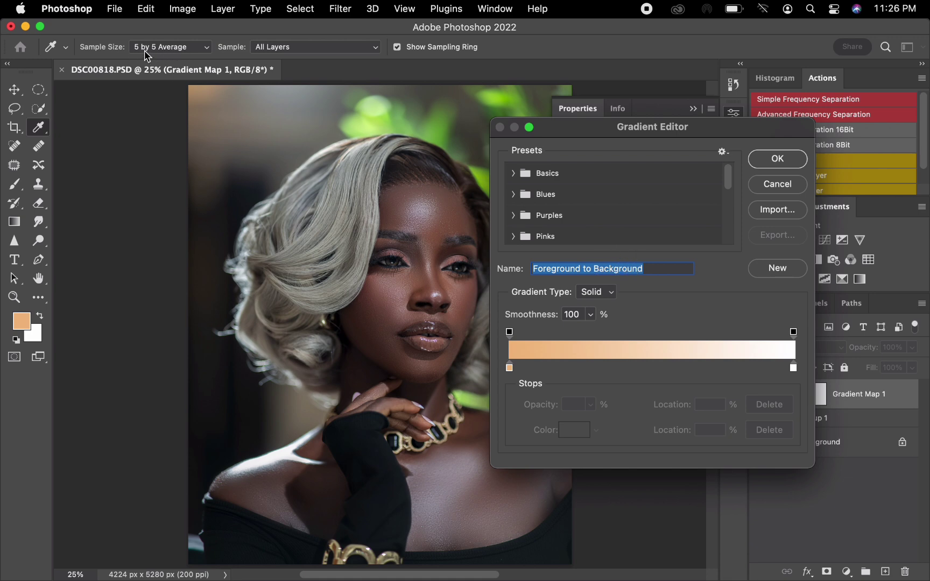
{"action": "left_click", "coordinate": [188, 50]}
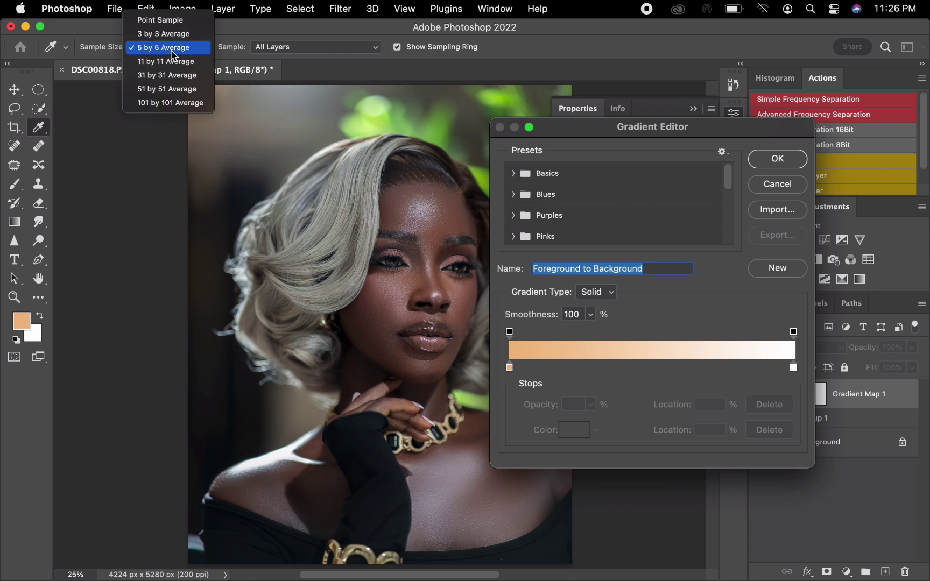
{"action": "left_click", "coordinate": [165, 49]}
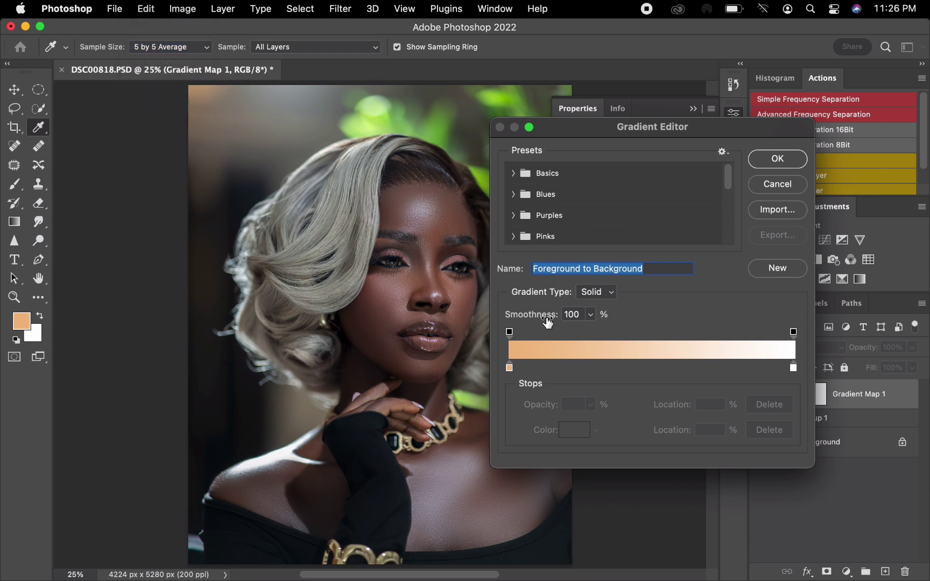
{"action": "left_click", "coordinate": [647, 366]}
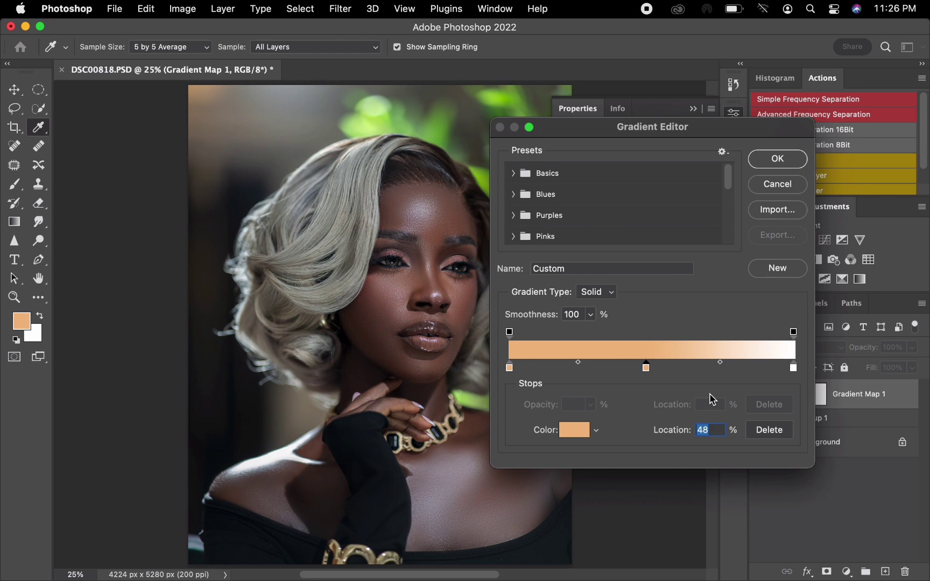
{"action": "type", "text": "50"}
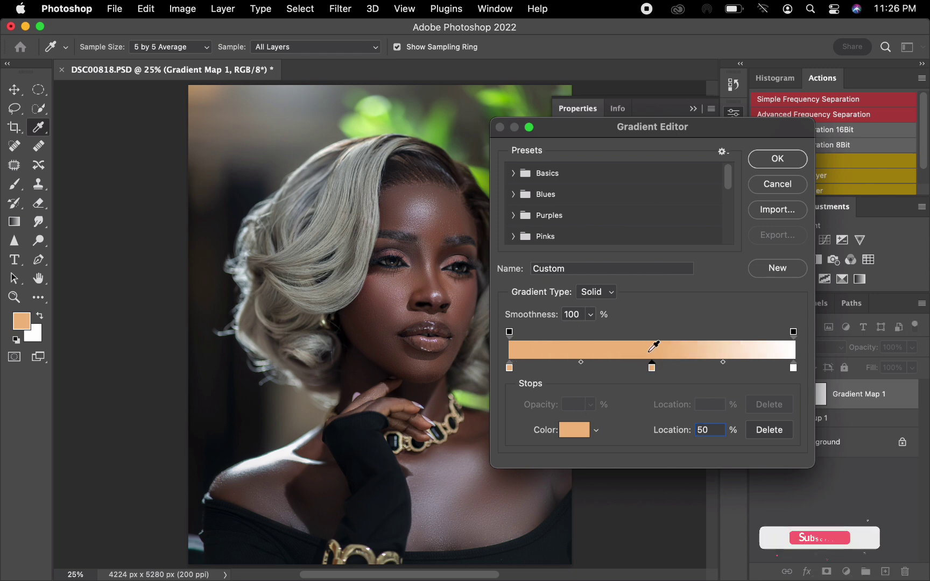
Set the gradient's 0% stop to the dark skin shadow #29211d sampled from the neck below the chin.
{"action": "left_click", "coordinate": [510, 368]}
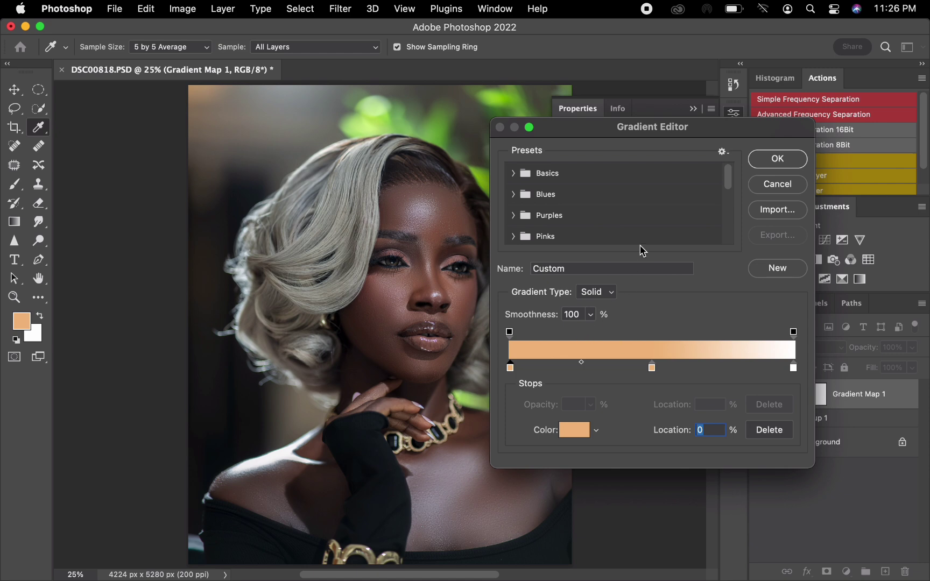
{"action": "left_click_drag", "start_coordinate": [606, 129], "coordinate": [650, 140]}
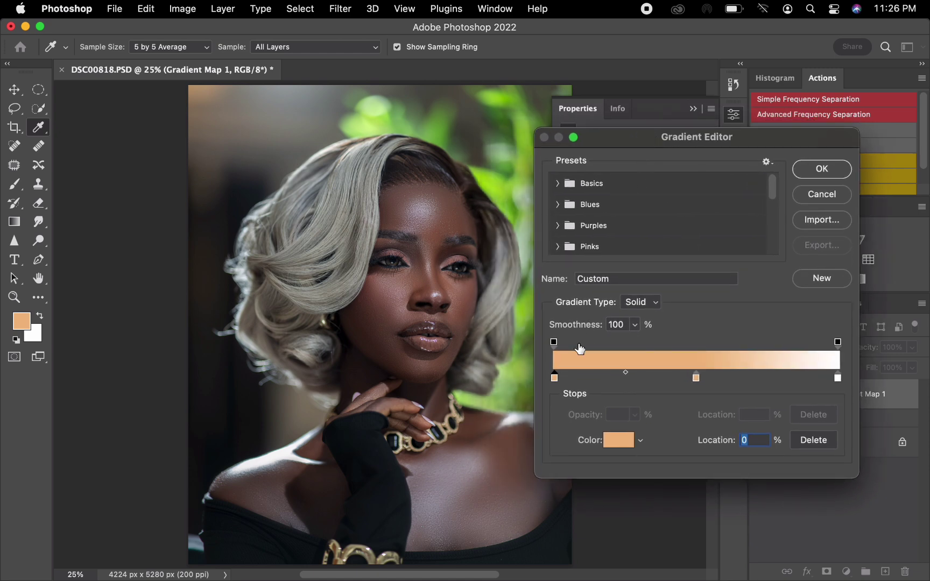
{"action": "left_click", "coordinate": [555, 378]}
{"action": "left_click", "coordinate": [623, 441]}
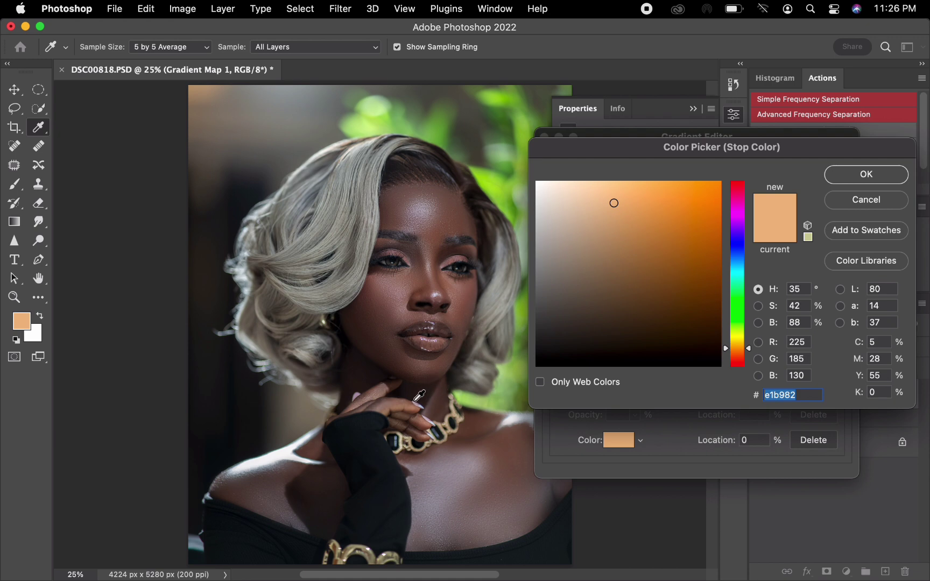
{"action": "left_click", "coordinate": [444, 412]}
{"action": "left_click", "coordinate": [450, 402]}
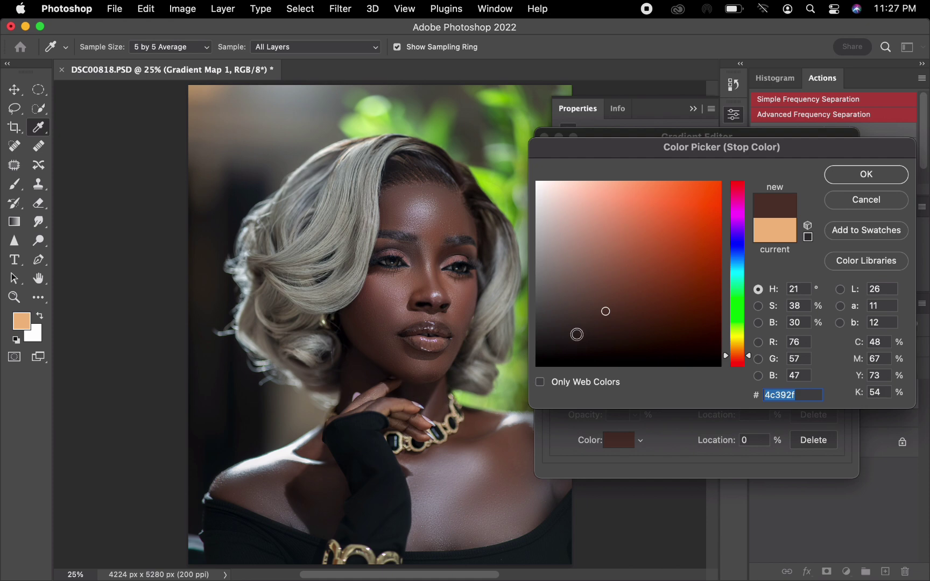
{"action": "left_click", "coordinate": [422, 394]}
{"action": "left_click", "coordinate": [426, 394]}
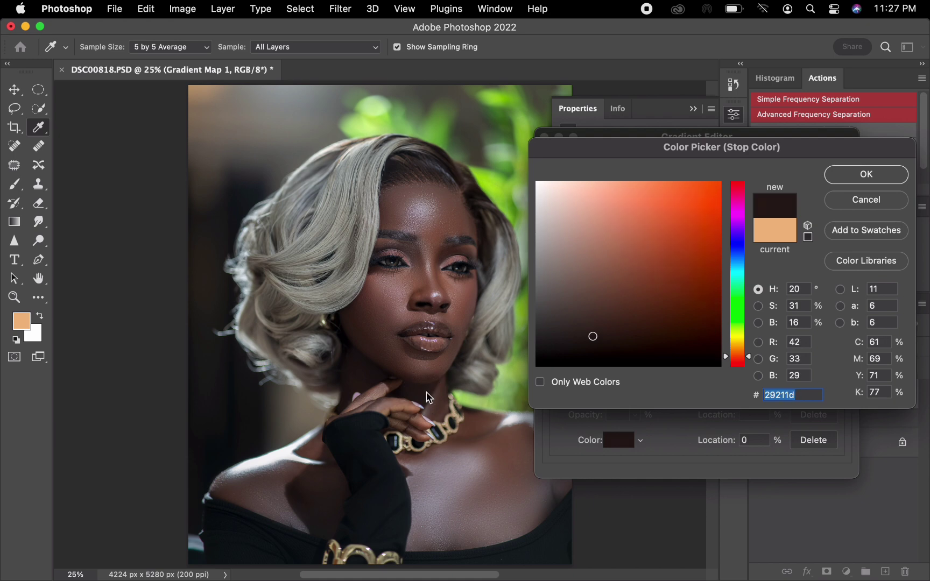
{"action": "left_click", "coordinate": [857, 179]}
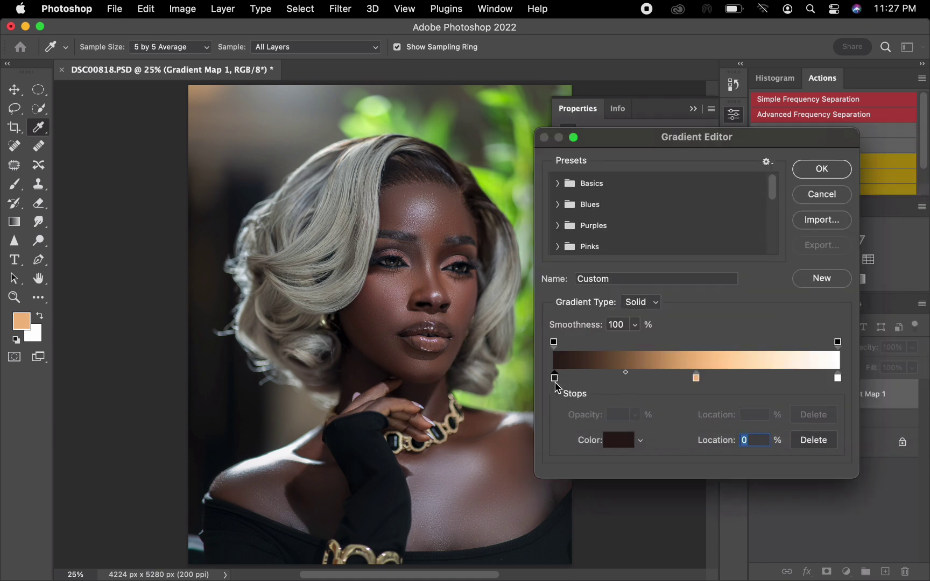
Set the gradient's 50% stop to the skin midtone #795948 sampled between the eyebrows.
{"action": "left_click", "coordinate": [696, 379]}
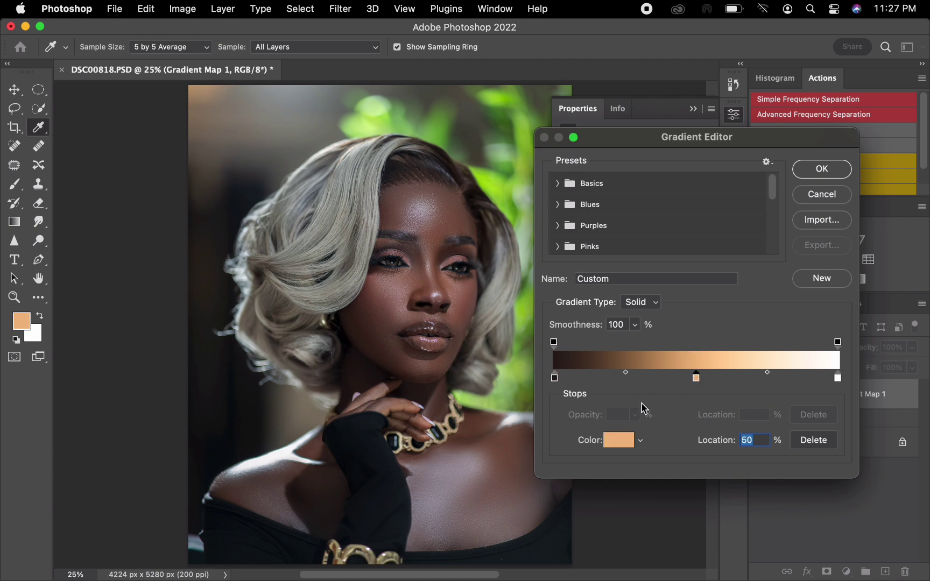
{"action": "left_click", "coordinate": [618, 445]}
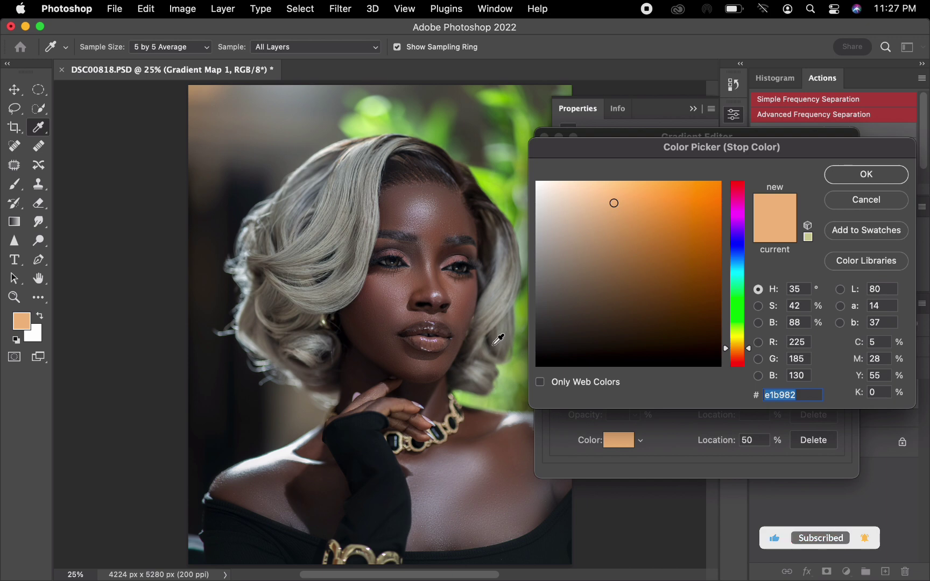
{"action": "left_click", "coordinate": [441, 243]}
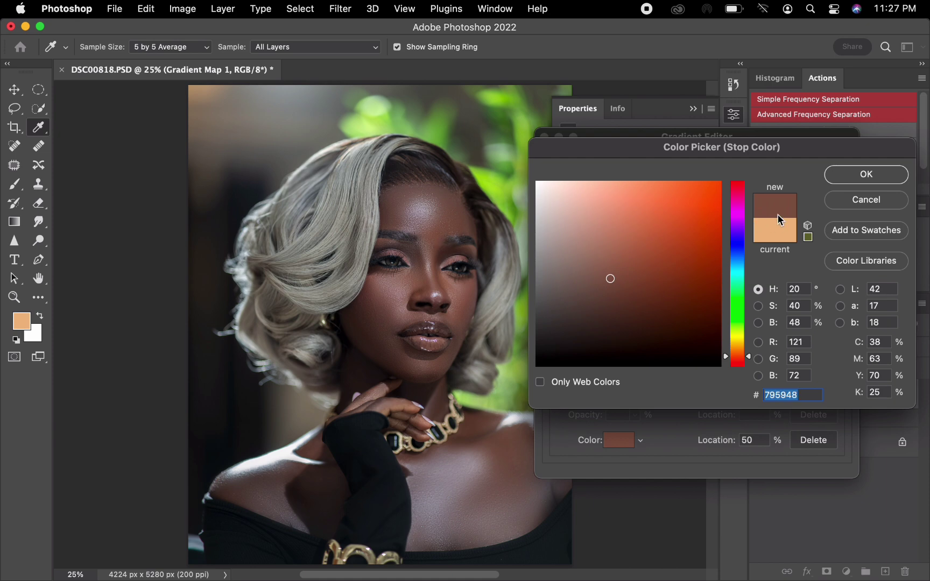
{"action": "left_click", "coordinate": [861, 175]}
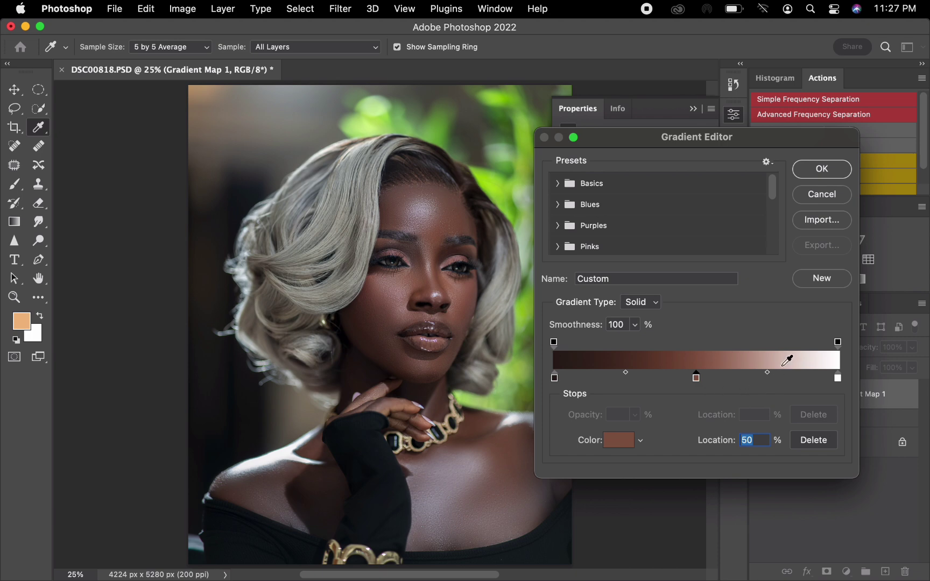
Set the gradient's 100% stop to the skin highlight #967f7a sampled from the cheek below the eye, and apply the gradient.
{"action": "left_click", "coordinate": [837, 378]}
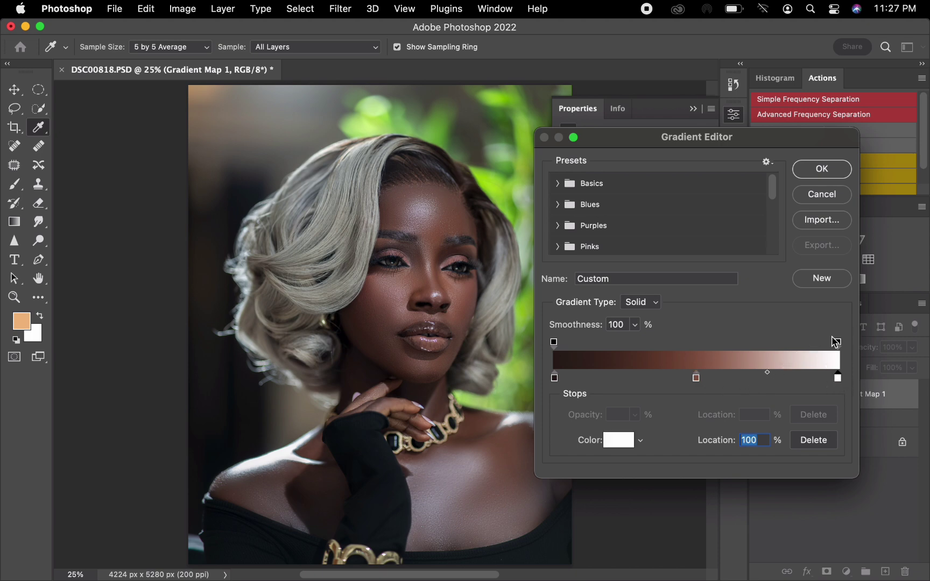
{"action": "left_click", "coordinate": [619, 441]}
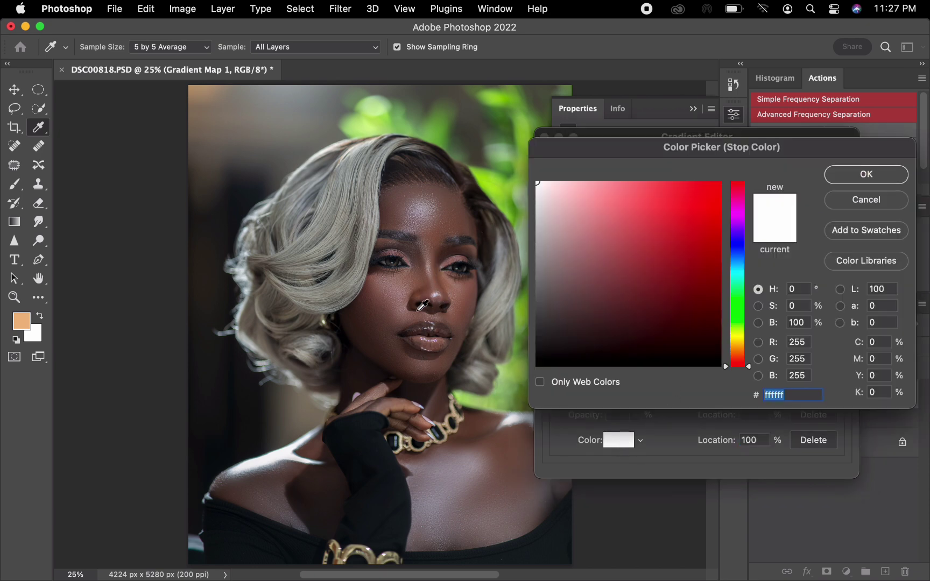
{"action": "left_click", "coordinate": [388, 289]}
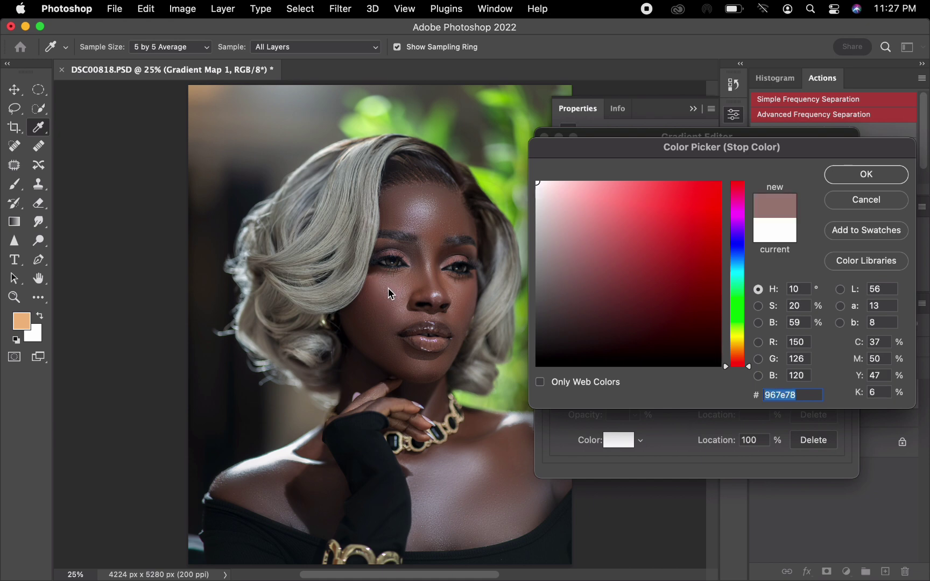
{"action": "left_click", "coordinate": [385, 285]}
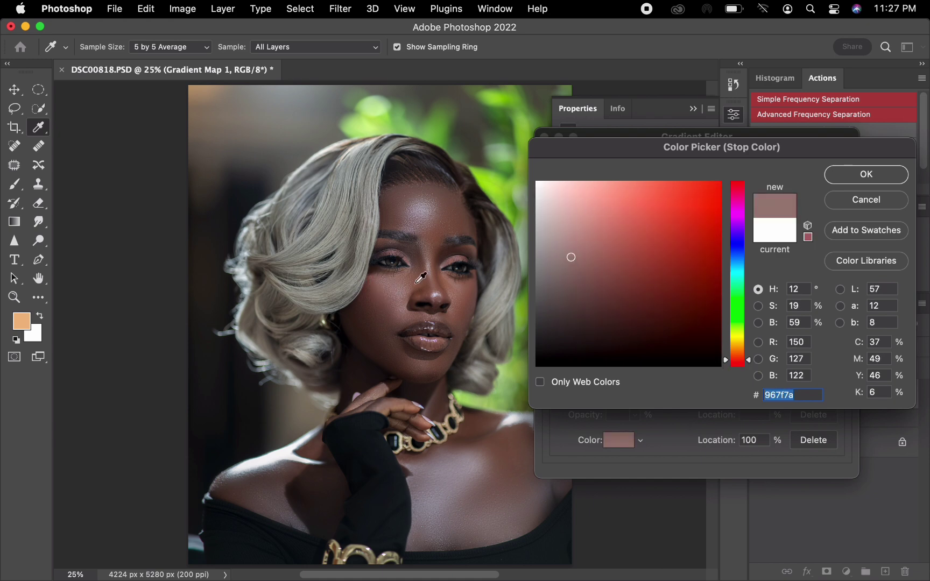
{"action": "left_click", "coordinate": [866, 174]}
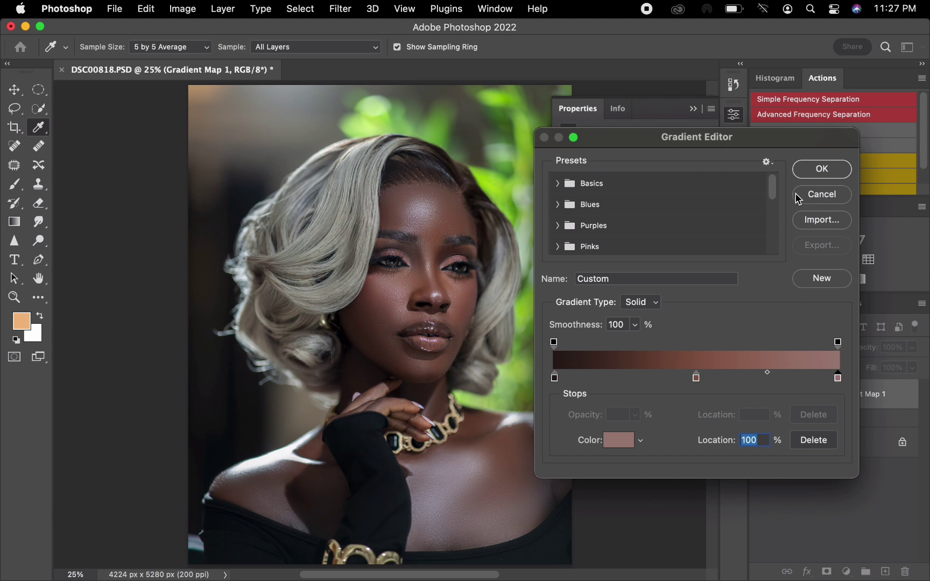
{"action": "left_click", "coordinate": [822, 171]}
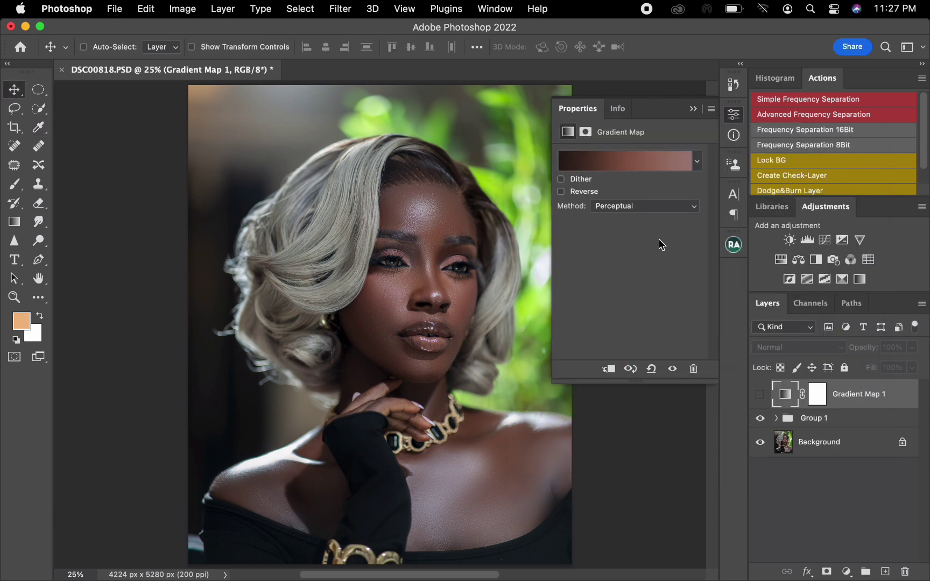
Show the Gradient Map layer in Soft Light blend mode and invert its mask to black.
{"action": "left_click", "coordinate": [760, 396]}
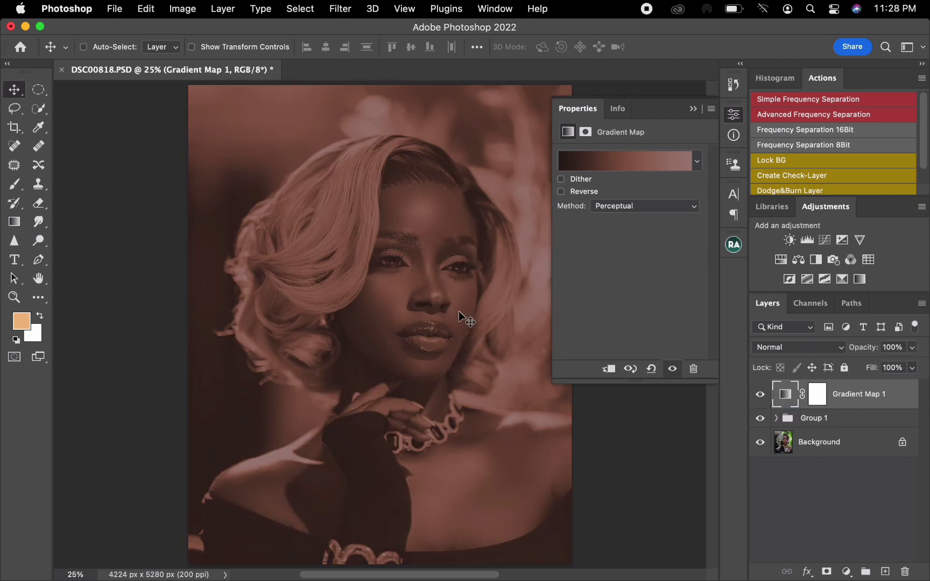
{"action": "left_click", "coordinate": [693, 109]}
{"action": "left_click", "coordinate": [798, 349]}
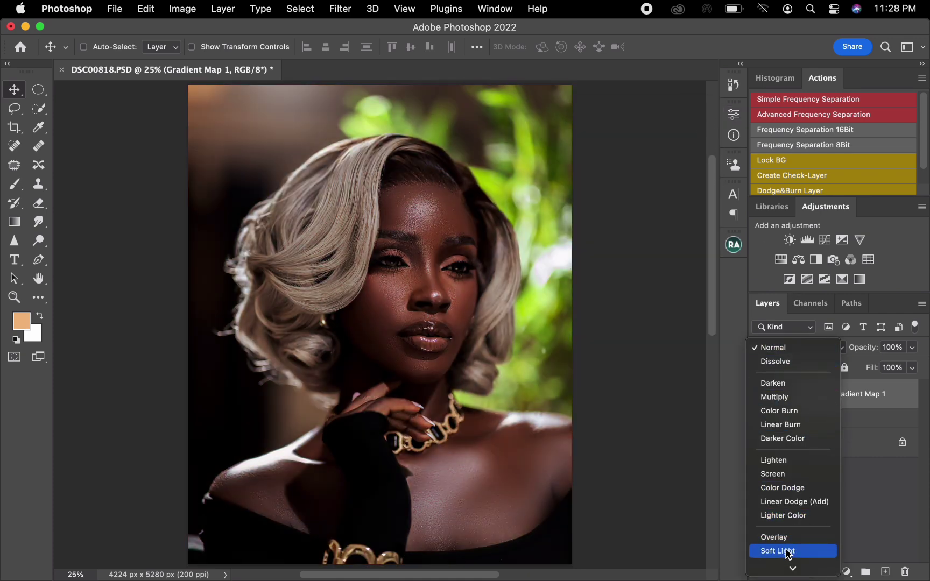
{"action": "left_click", "coordinate": [787, 553]}
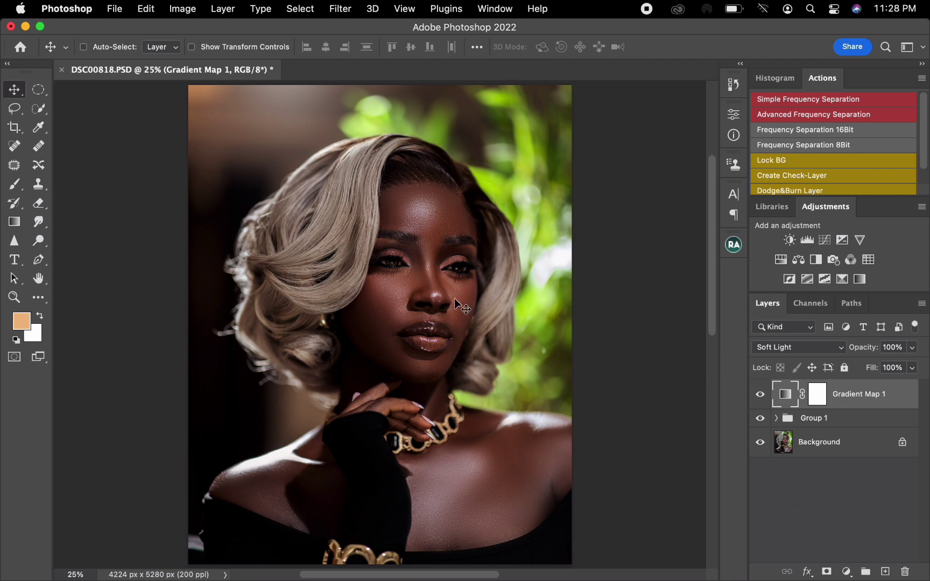
{"action": "left_click", "coordinate": [820, 401]}
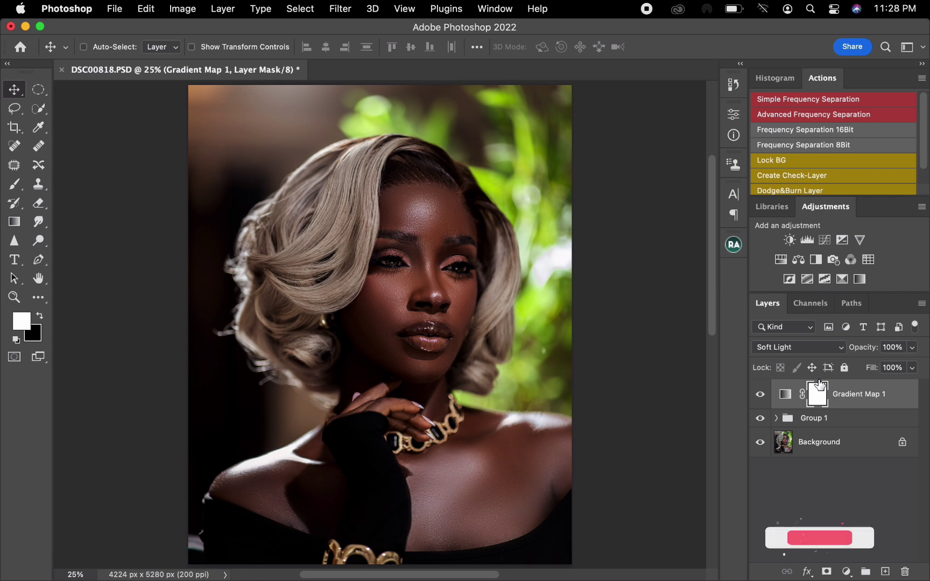
{"action": "key", "text": "super+i"}
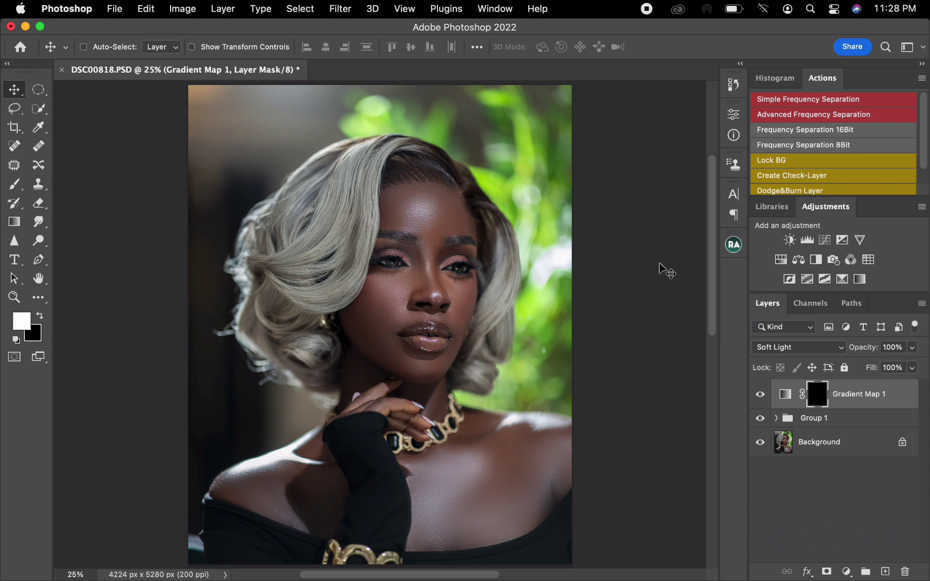
Activate the Brush tool and set the Soft Round brush's hardness to 50%.
{"action": "left_click", "coordinate": [14, 185]}
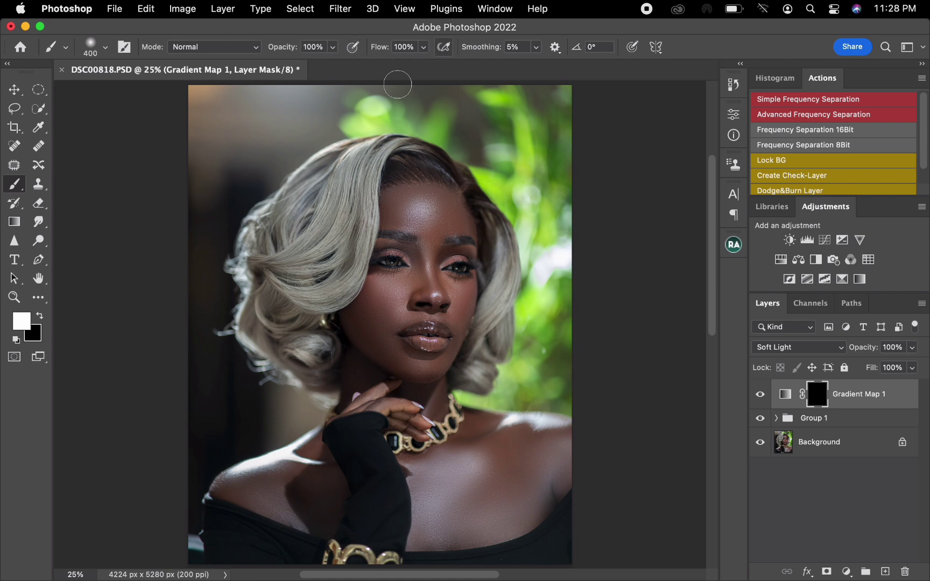
{"action": "right_click", "coordinate": [416, 304]}
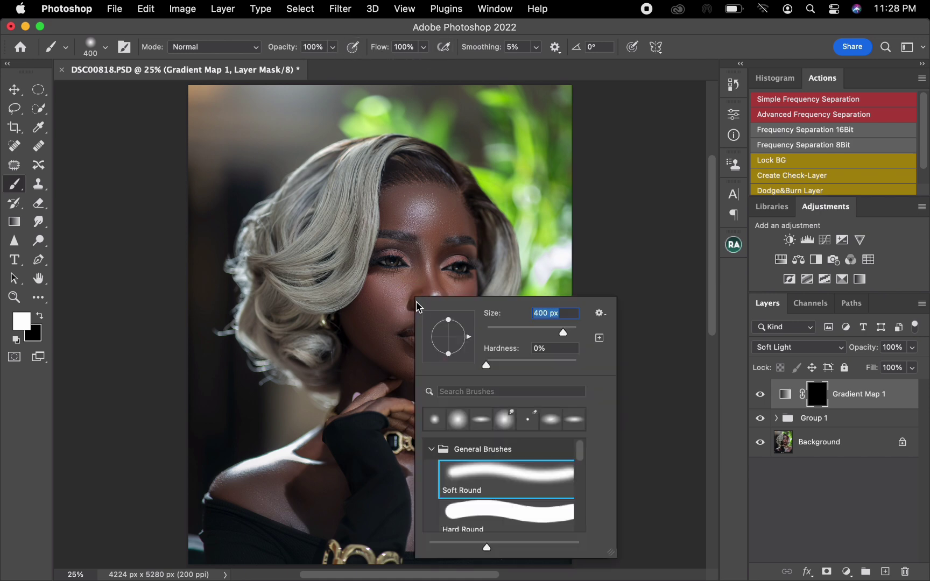
{"action": "left_click_drag", "start_coordinate": [543, 353], "coordinate": [475, 349]}
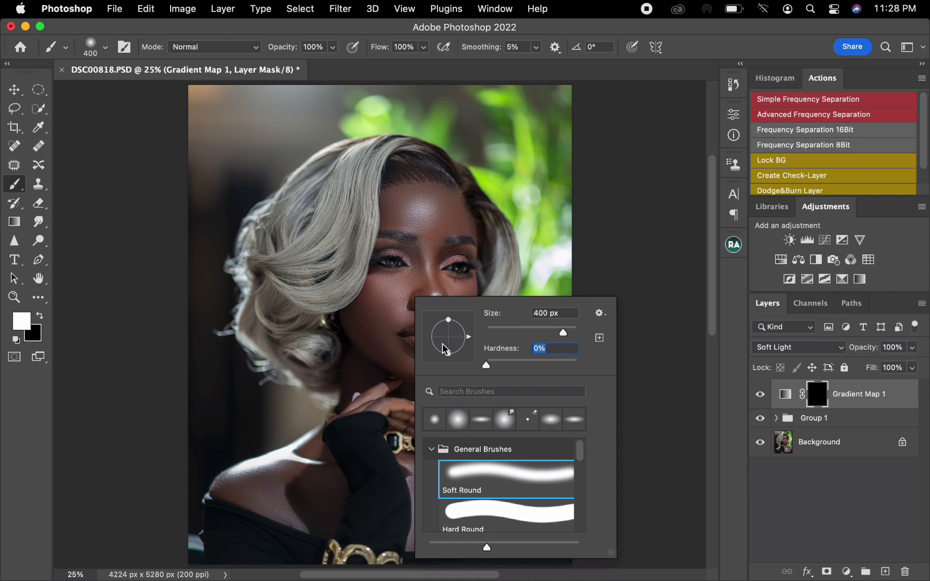
{"action": "type", "text": "5"}
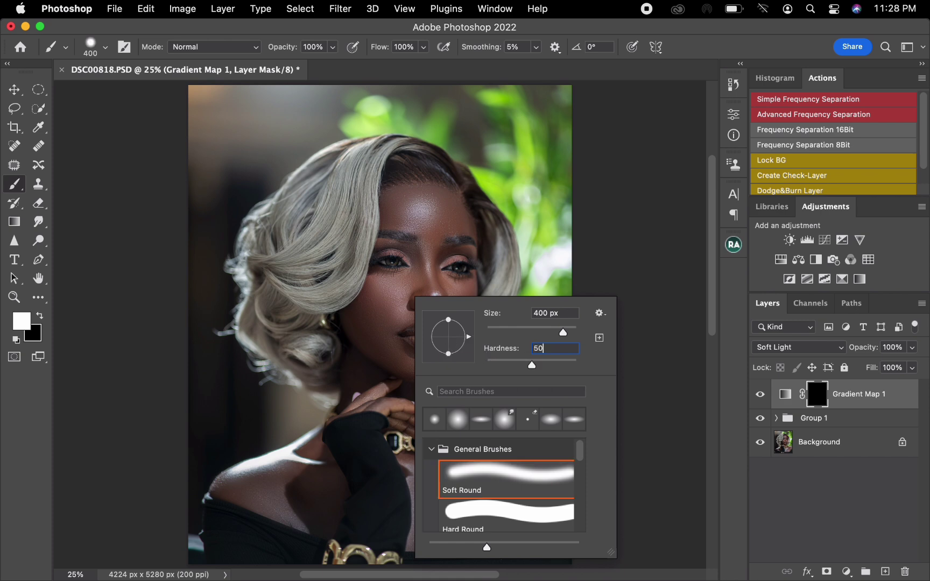
{"action": "key", "text": "Return"}
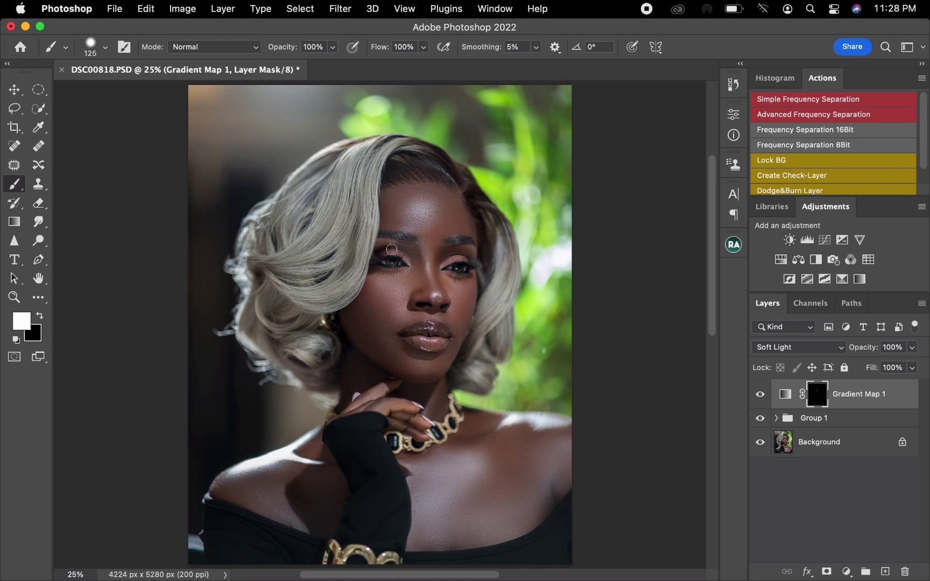
Paint white on the Gradient Map mask over the forehead, eye area, nose and face with a 150 to 200 px brush.
{"action": "key", "text": "bracketright"}
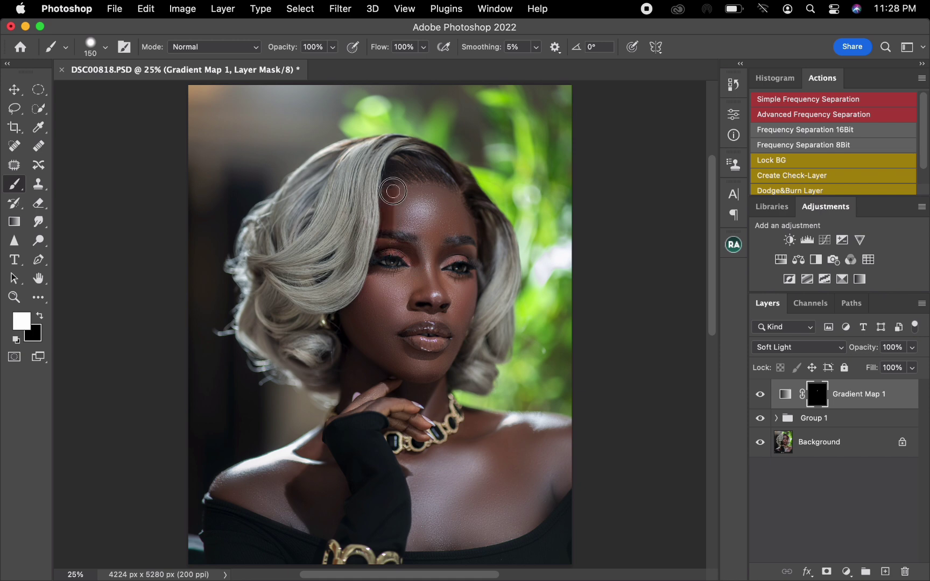
{"action": "mouse_move", "coordinate": [393, 191]}
{"action": "left_mouse_down"}
{"action": "mouse_move", "coordinate": [450, 196]}
{"action": "mouse_move", "coordinate": [470, 226]}
{"action": "mouse_move", "coordinate": [470, 253]}
{"action": "mouse_move", "coordinate": [442, 261]}
{"action": "mouse_move", "coordinate": [438, 281]}
{"action": "mouse_move", "coordinate": [424, 264]}
{"action": "left_mouse_up"}
{"action": "key", "text": "bracketright"}
{"action": "key", "text": "bracketright"}
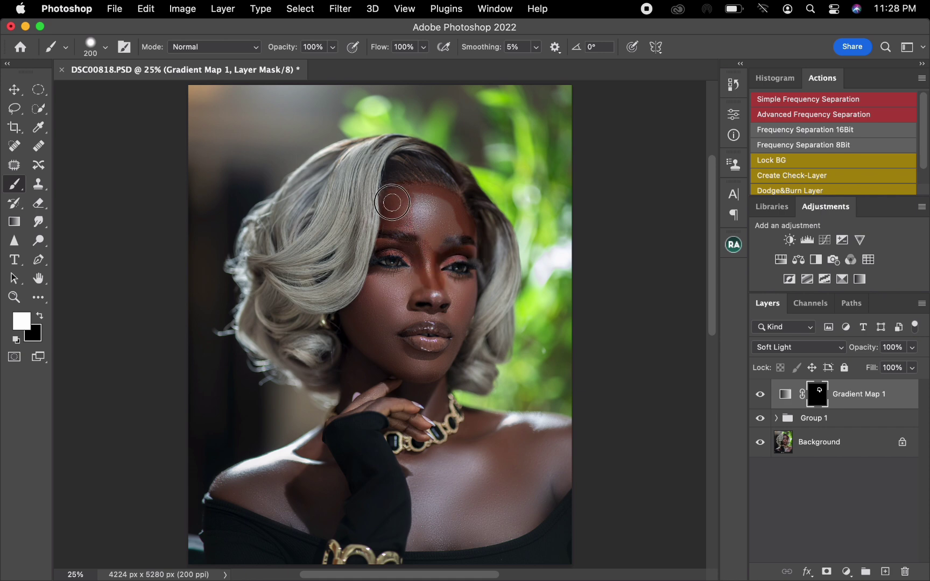
{"action": "mouse_move", "coordinate": [392, 202]}
{"action": "left_mouse_down"}
{"action": "mouse_move", "coordinate": [422, 197]}
{"action": "mouse_move", "coordinate": [427, 248]}
{"action": "mouse_move", "coordinate": [457, 237]}
{"action": "mouse_move", "coordinate": [449, 209]}
{"action": "mouse_move", "coordinate": [433, 204]}
{"action": "mouse_move", "coordinate": [439, 232]}
{"action": "mouse_move", "coordinate": [448, 226]}
{"action": "mouse_move", "coordinate": [435, 228]}
{"action": "mouse_move", "coordinate": [414, 280]}
{"action": "mouse_move", "coordinate": [386, 294]}
{"action": "mouse_move", "coordinate": [401, 255]}
{"action": "mouse_move", "coordinate": [421, 240]}
{"action": "mouse_move", "coordinate": [402, 287]}
{"action": "mouse_move", "coordinate": [375, 274]}
{"action": "mouse_move", "coordinate": [394, 259]}
{"action": "mouse_move", "coordinate": [395, 277]}
{"action": "mouse_move", "coordinate": [406, 274]}
{"action": "mouse_move", "coordinate": [371, 278]}
{"action": "mouse_move", "coordinate": [346, 320]}
{"action": "mouse_move", "coordinate": [369, 335]}
{"action": "mouse_move", "coordinate": [370, 320]}
{"action": "mouse_move", "coordinate": [362, 322]}
{"action": "mouse_move", "coordinate": [384, 302]}
{"action": "mouse_move", "coordinate": [395, 318]}
{"action": "mouse_move", "coordinate": [411, 298]}
{"action": "mouse_move", "coordinate": [390, 337]}
{"action": "mouse_move", "coordinate": [425, 361]}
{"action": "mouse_move", "coordinate": [413, 364]}
{"action": "mouse_move", "coordinate": [379, 332]}
{"action": "mouse_move", "coordinate": [389, 316]}
{"action": "mouse_move", "coordinate": [389, 366]}
{"action": "mouse_move", "coordinate": [420, 372]}
{"action": "mouse_move", "coordinate": [384, 361]}
{"action": "mouse_move", "coordinate": [359, 386]}
{"action": "mouse_move", "coordinate": [347, 385]}
{"action": "mouse_move", "coordinate": [355, 355]}
{"action": "mouse_move", "coordinate": [369, 365]}
{"action": "mouse_move", "coordinate": [421, 313]}
{"action": "left_mouse_up"}
Paint the gradient map in on the cheek under the eye and beside the nose, using a 100 to 150 px brush.
{"action": "key", "text": "bracketright"}
{"action": "key", "text": "bracketright"}
{"action": "key", "text": "bracketleft"}
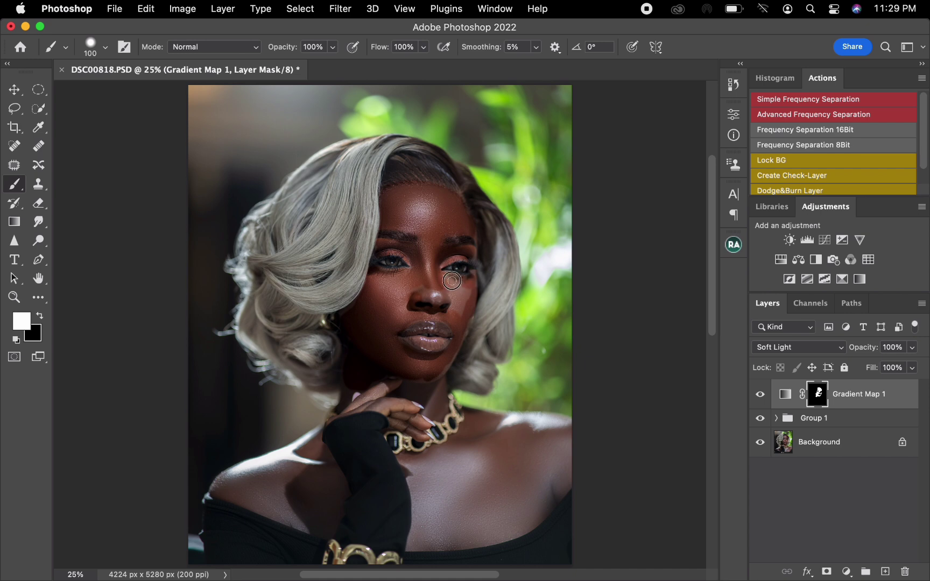
{"action": "left_click_drag", "start_coordinate": [471, 296], "coordinate": [494, 282]}
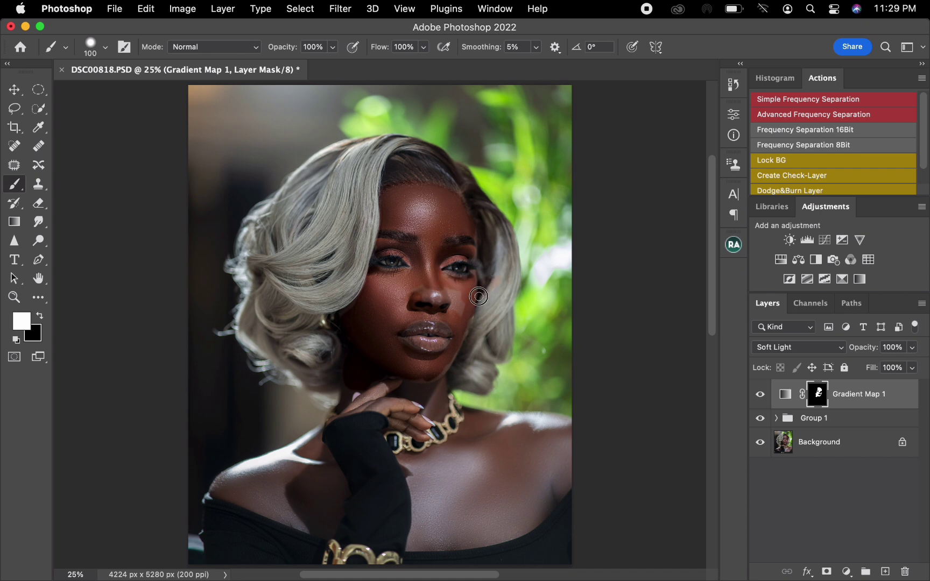
{"action": "key", "text": "bracketright"}
{"action": "mouse_move", "coordinate": [430, 295]}
{"action": "left_mouse_down"}
{"action": "mouse_move", "coordinate": [449, 305]}
{"action": "mouse_move", "coordinate": [441, 292]}
{"action": "mouse_move", "coordinate": [460, 317]}
{"action": "left_mouse_up"}
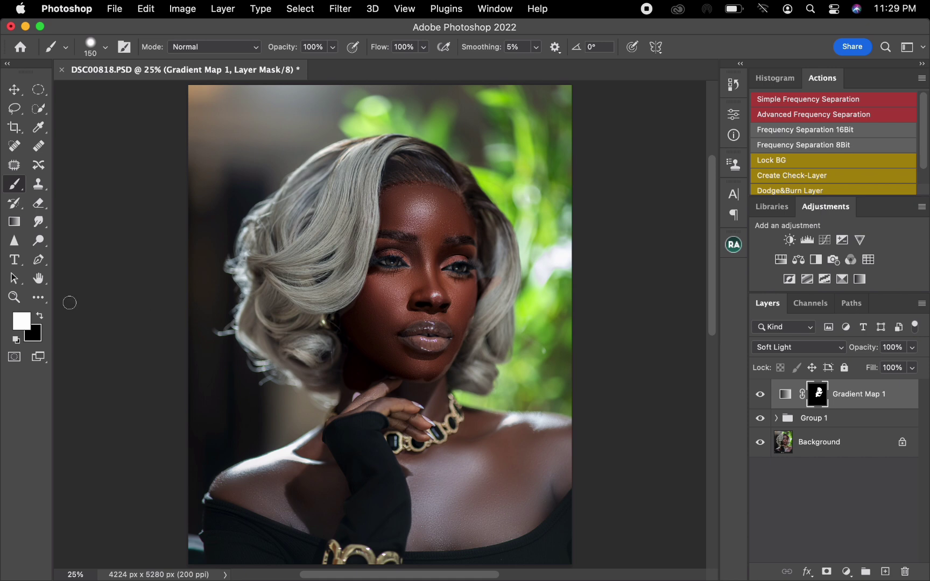
Paint black on the mask along the hair beside the cheek to remove the spill, and restore white as foreground color.
{"action": "left_click", "coordinate": [41, 317]}
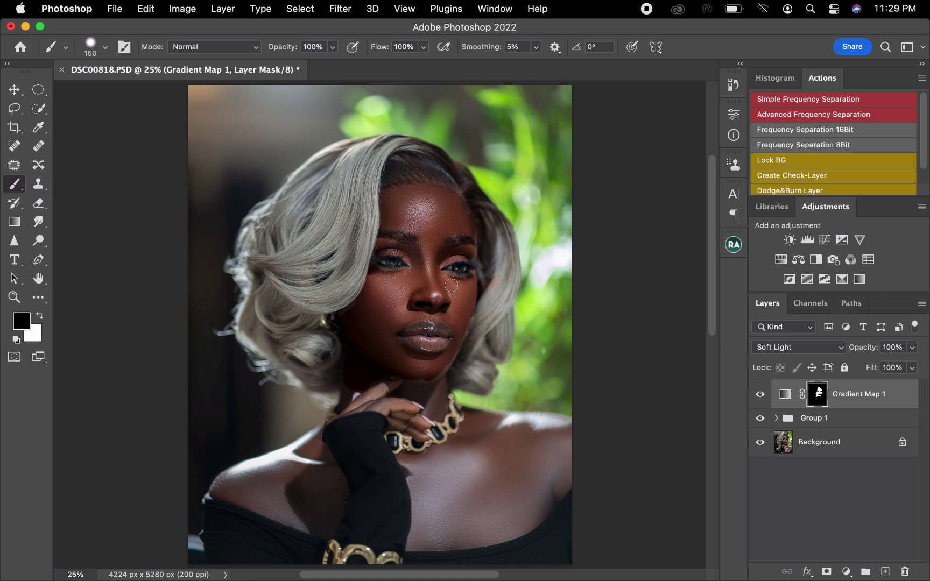
{"action": "mouse_move", "coordinate": [484, 279]}
{"action": "left_mouse_down"}
{"action": "mouse_move", "coordinate": [484, 308]}
{"action": "mouse_move", "coordinate": [501, 278]}
{"action": "mouse_move", "coordinate": [473, 351]}
{"action": "left_mouse_up"}
{"action": "left_click", "coordinate": [46, 313]}
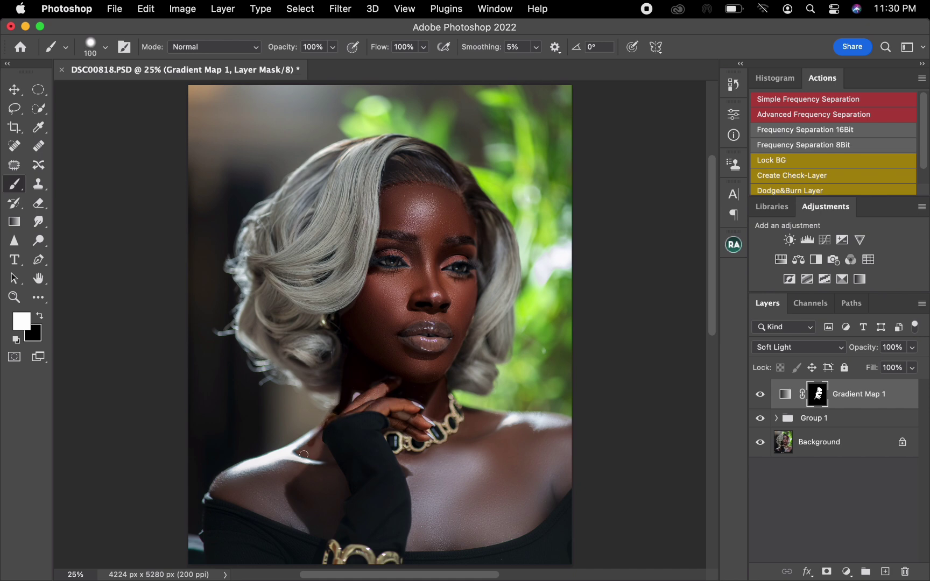
Paint white on the mask over the bare shoulder beside the raised black sleeve, starting with a 100 px brush.
{"action": "mouse_move", "coordinate": [307, 447]}
{"action": "left_mouse_down"}
{"action": "mouse_move", "coordinate": [215, 489]}
{"action": "mouse_move", "coordinate": [238, 478]}
{"action": "mouse_move", "coordinate": [216, 490]}
{"action": "mouse_move", "coordinate": [327, 531]}
{"action": "mouse_move", "coordinate": [338, 480]}
{"action": "mouse_move", "coordinate": [322, 448]}
{"action": "mouse_move", "coordinate": [339, 490]}
{"action": "mouse_move", "coordinate": [338, 499]}
{"action": "mouse_move", "coordinate": [315, 502]}
{"action": "mouse_move", "coordinate": [315, 518]}
{"action": "mouse_move", "coordinate": [240, 487]}
{"action": "mouse_move", "coordinate": [248, 477]}
{"action": "mouse_move", "coordinate": [292, 475]}
{"action": "mouse_move", "coordinate": [279, 466]}
{"action": "mouse_move", "coordinate": [309, 489]}
{"action": "mouse_move", "coordinate": [306, 462]}
{"action": "mouse_move", "coordinate": [322, 479]}
{"action": "mouse_move", "coordinate": [298, 515]}
{"action": "mouse_move", "coordinate": [314, 518]}
{"action": "mouse_move", "coordinate": [293, 510]}
{"action": "left_mouse_up"}
{"action": "key", "text": "]"}
{"action": "key", "text": "]"}
{"action": "key", "text": "]"}
{"action": "key", "text": "bracketleft"}
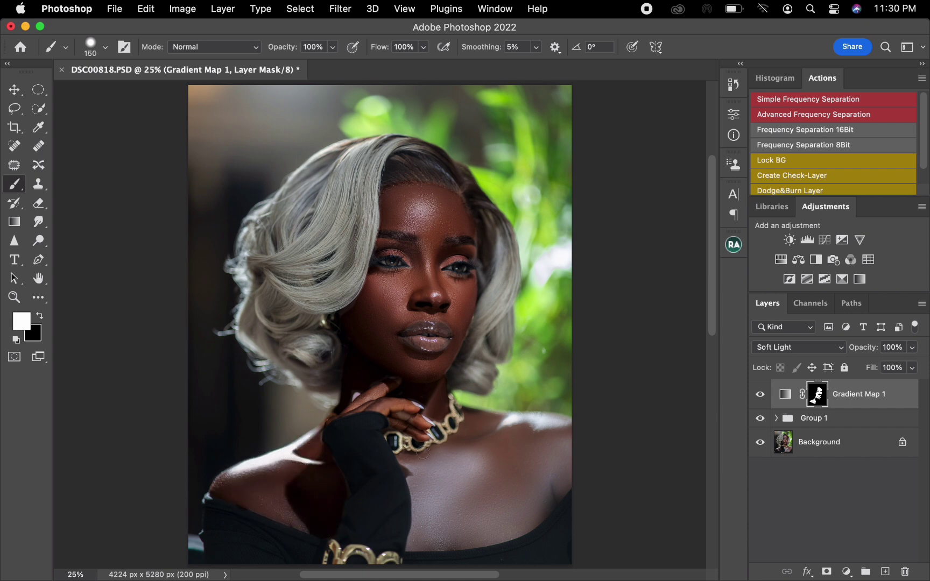
Paint white on the mask across the chest below the necklace, enlarging the brush from 150 to 300 px.
{"action": "mouse_move", "coordinate": [408, 459]}
{"action": "left_mouse_down"}
{"action": "mouse_move", "coordinate": [409, 547]}
{"action": "mouse_move", "coordinate": [466, 544]}
{"action": "mouse_move", "coordinate": [535, 517]}
{"action": "mouse_move", "coordinate": [571, 474]}
{"action": "mouse_move", "coordinate": [575, 454]}
{"action": "mouse_move", "coordinate": [521, 522]}
{"action": "mouse_move", "coordinate": [530, 504]}
{"action": "mouse_move", "coordinate": [498, 519]}
{"action": "mouse_move", "coordinate": [499, 500]}
{"action": "mouse_move", "coordinate": [546, 459]}
{"action": "mouse_move", "coordinate": [492, 523]}
{"action": "mouse_move", "coordinate": [425, 531]}
{"action": "mouse_move", "coordinate": [434, 503]}
{"action": "mouse_move", "coordinate": [418, 463]}
{"action": "mouse_move", "coordinate": [466, 446]}
{"action": "mouse_move", "coordinate": [467, 437]}
{"action": "mouse_move", "coordinate": [451, 449]}
{"action": "mouse_move", "coordinate": [474, 416]}
{"action": "mouse_move", "coordinate": [439, 471]}
{"action": "mouse_move", "coordinate": [457, 531]}
{"action": "mouse_move", "coordinate": [488, 471]}
{"action": "mouse_move", "coordinate": [429, 523]}
{"action": "left_mouse_up"}
{"action": "key", "text": "bracketright"}
{"action": "key", "text": "bracketright"}
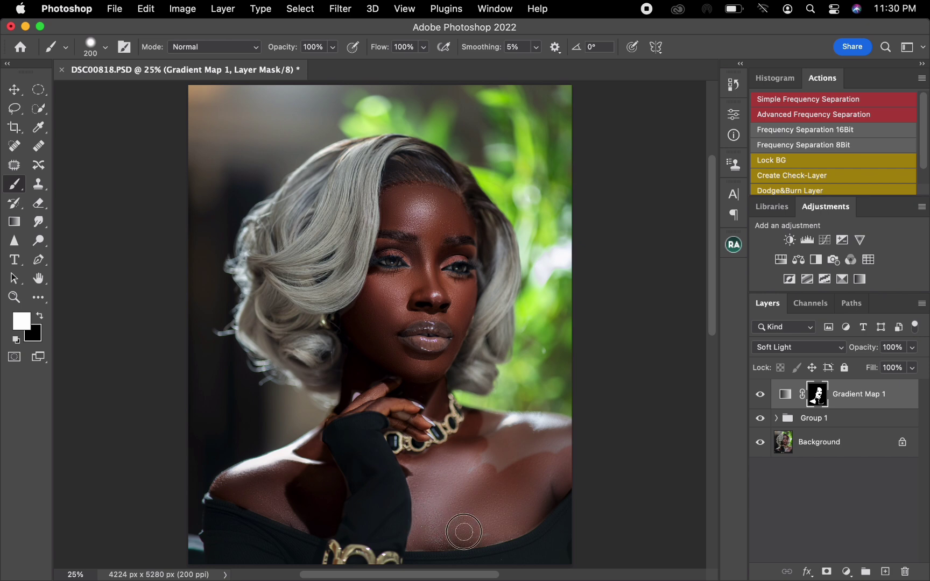
{"action": "key", "text": "bracketright"}
{"action": "key", "text": "bracketright"}
{"action": "mouse_move", "coordinate": [471, 462]}
{"action": "left_mouse_down"}
{"action": "mouse_move", "coordinate": [545, 453]}
{"action": "mouse_move", "coordinate": [483, 435]}
{"action": "mouse_move", "coordinate": [490, 423]}
{"action": "mouse_move", "coordinate": [567, 433]}
{"action": "mouse_move", "coordinate": [490, 431]}
{"action": "mouse_move", "coordinate": [562, 447]}
{"action": "mouse_move", "coordinate": [520, 481]}
{"action": "left_mouse_up"}
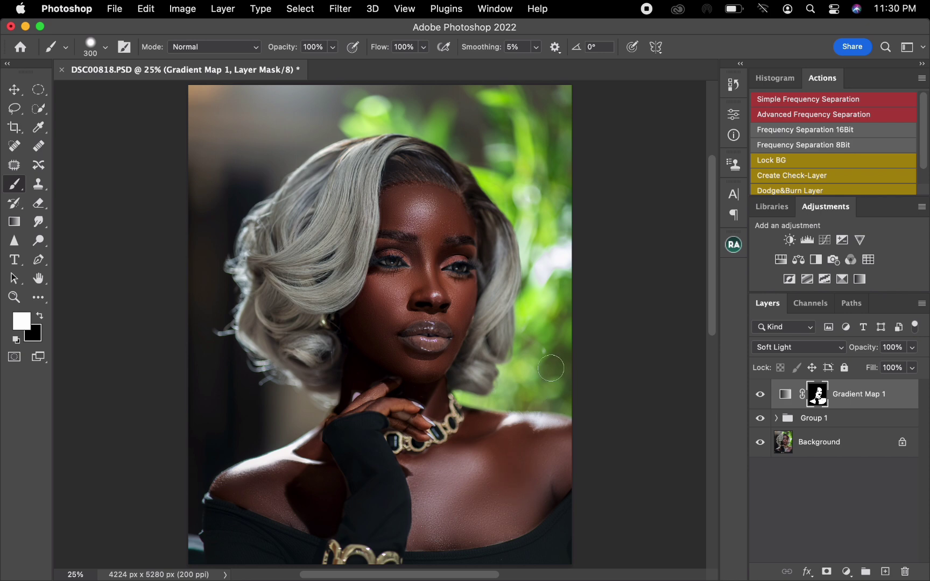
Fill in the remaining skin patches on both shoulders and the upper chest in the mask with the 300 px brush.
{"action": "mouse_move", "coordinate": [514, 433]}
{"action": "left_mouse_down"}
{"action": "mouse_move", "coordinate": [496, 476]}
{"action": "mouse_move", "coordinate": [517, 490]}
{"action": "mouse_move", "coordinate": [531, 486]}
{"action": "mouse_move", "coordinate": [558, 421]}
{"action": "left_mouse_up"}
{"action": "left_click_drag", "start_coordinate": [290, 501], "coordinate": [332, 504]}
{"action": "mouse_move", "coordinate": [563, 446]}
{"action": "left_mouse_down"}
{"action": "mouse_move", "coordinate": [547, 467]}
{"action": "mouse_move", "coordinate": [480, 502]}
{"action": "mouse_move", "coordinate": [507, 514]}
{"action": "mouse_move", "coordinate": [506, 525]}
{"action": "mouse_move", "coordinate": [477, 532]}
{"action": "mouse_move", "coordinate": [502, 477]}
{"action": "mouse_move", "coordinate": [491, 473]}
{"action": "left_mouse_up"}
Lower the Gradient Map layer's opacity to 59% and compare the portrait with the layer hidden and shown.
{"action": "left_click", "coordinate": [14, 89]}
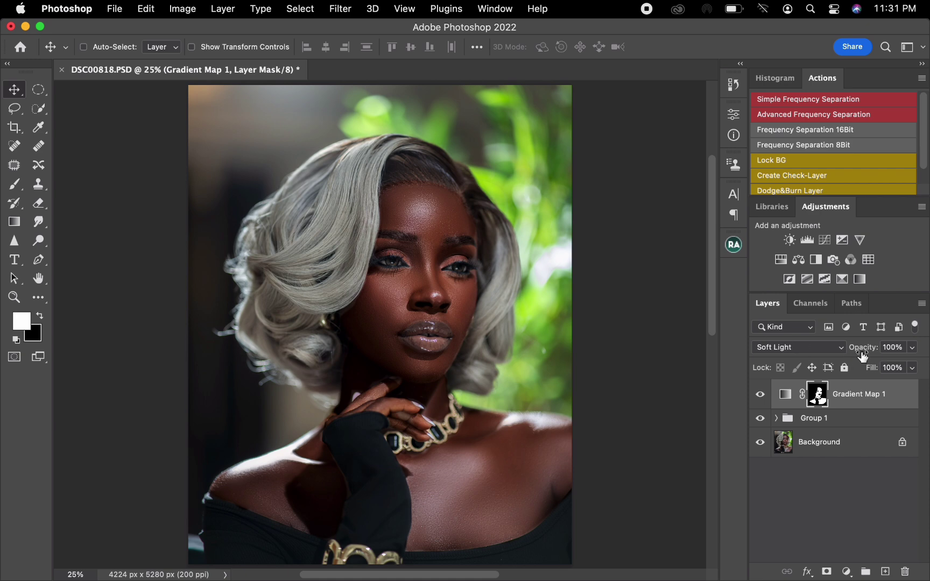
{"action": "left_click_drag", "start_coordinate": [872, 351], "coordinate": [850, 354]}
{"action": "left_click", "coordinate": [760, 397]}
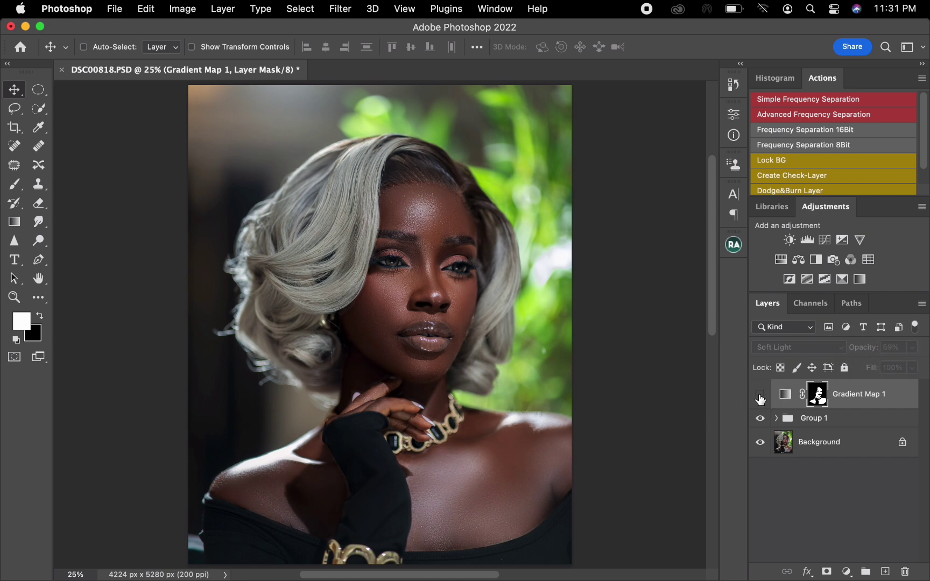
{"action": "left_click", "coordinate": [761, 396]}
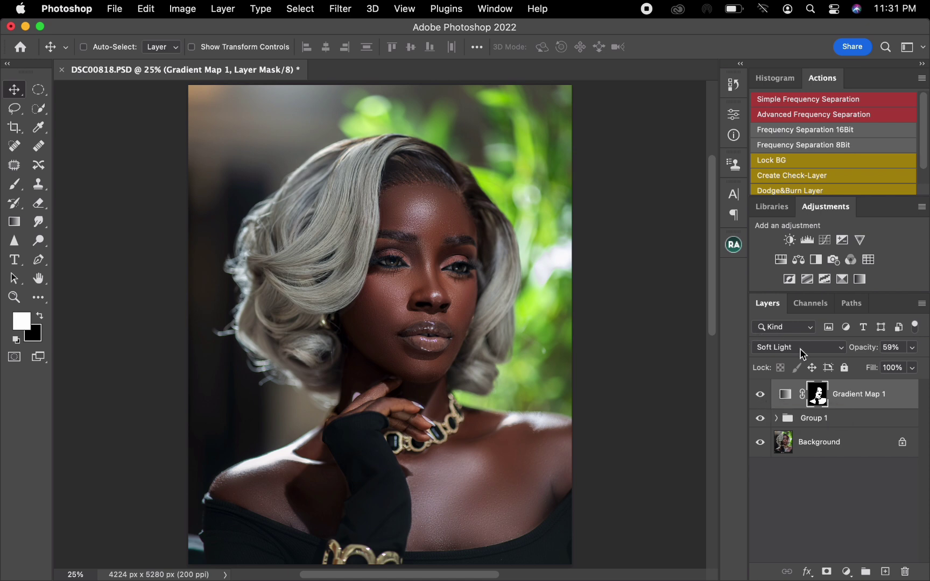
{"action": "left_click", "coordinate": [762, 401]}
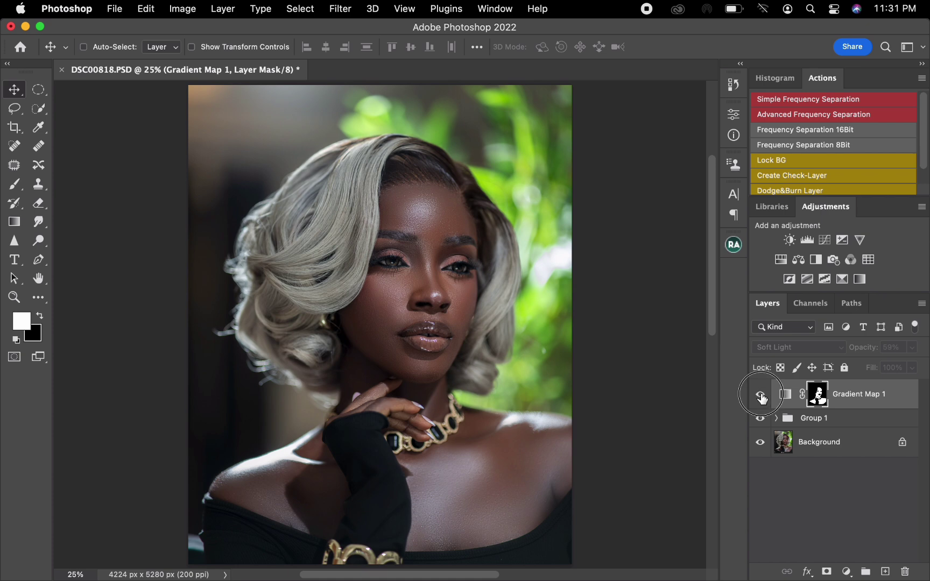
{"action": "left_click", "coordinate": [759, 394]}
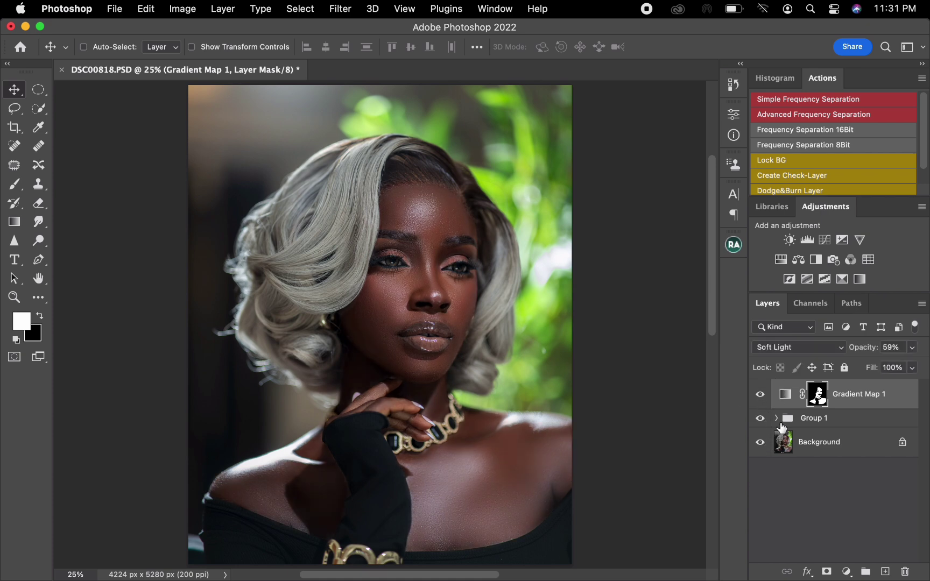